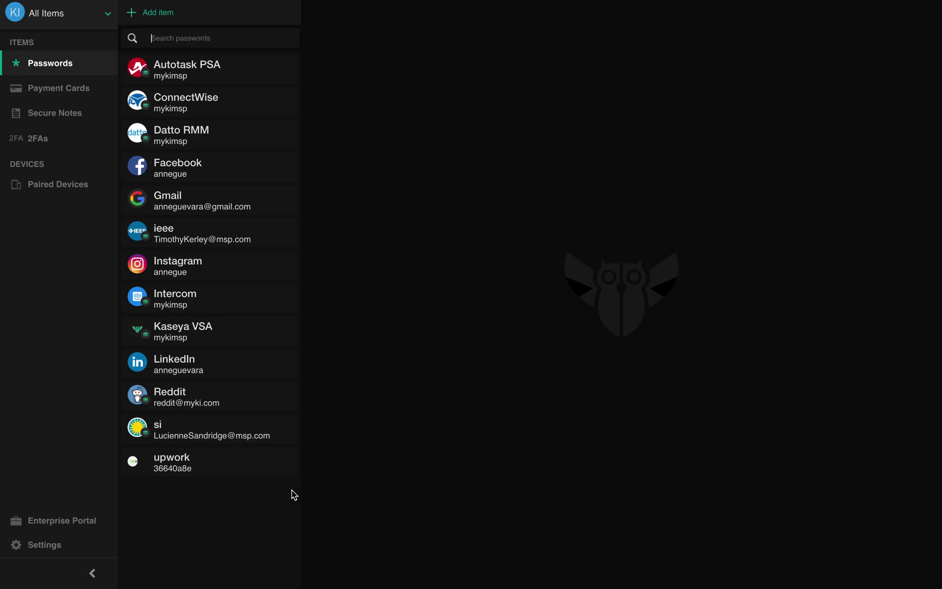
- Open the Enterprise Portal company chooser from the left sidebar
{"action": "left_click", "coordinate": [27, 522]}
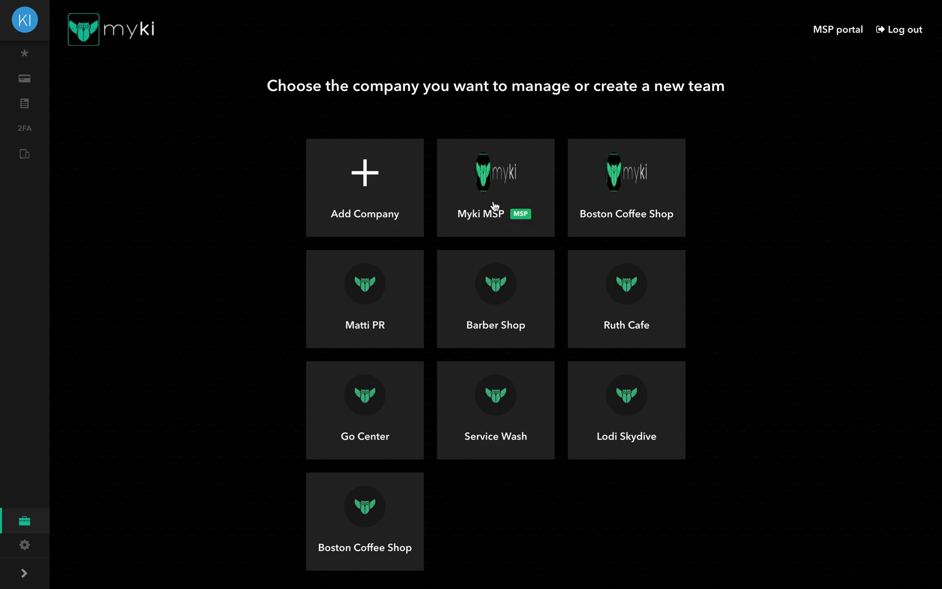
- Open the Myki MSP company and browse its vault's payment cards, secure notes and passwords
{"action": "left_click", "coordinate": [494, 206]}
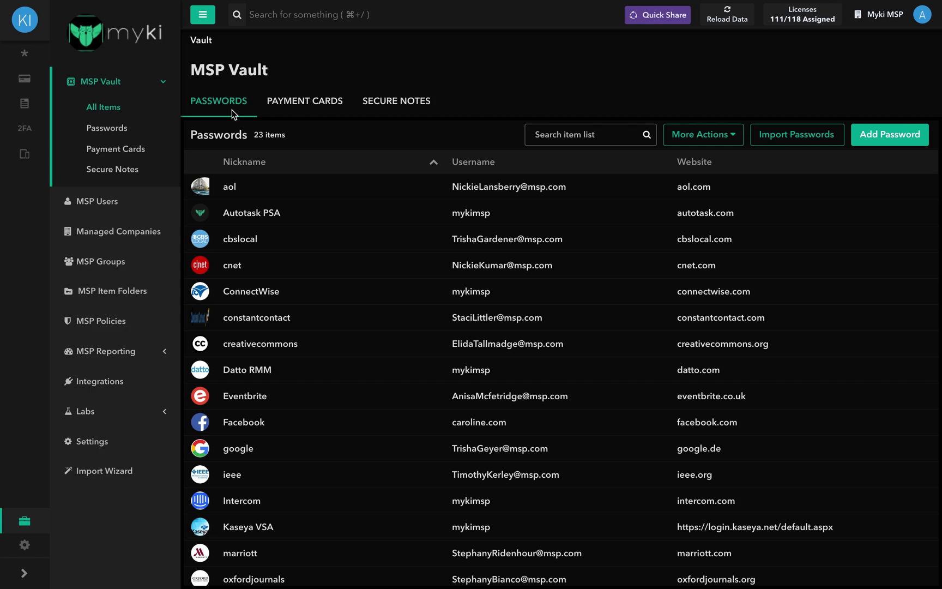
{"action": "left_click", "coordinate": [302, 100]}
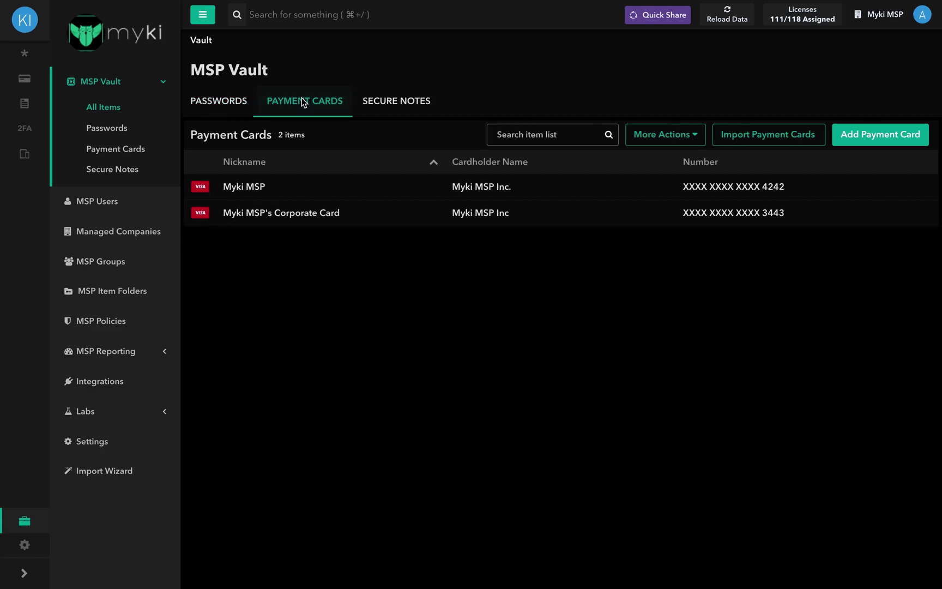
{"action": "left_click", "coordinate": [372, 102]}
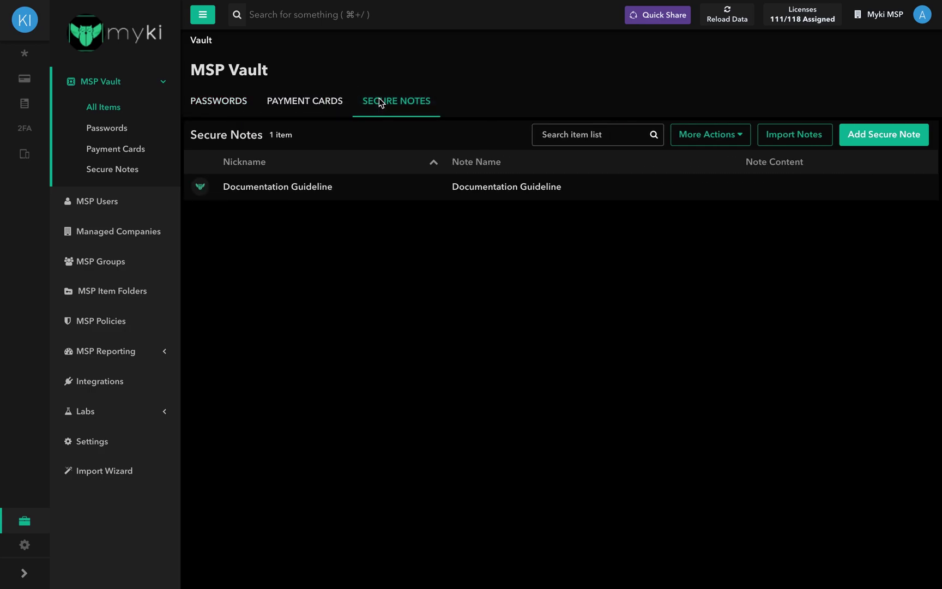
{"action": "left_click", "coordinate": [228, 104]}
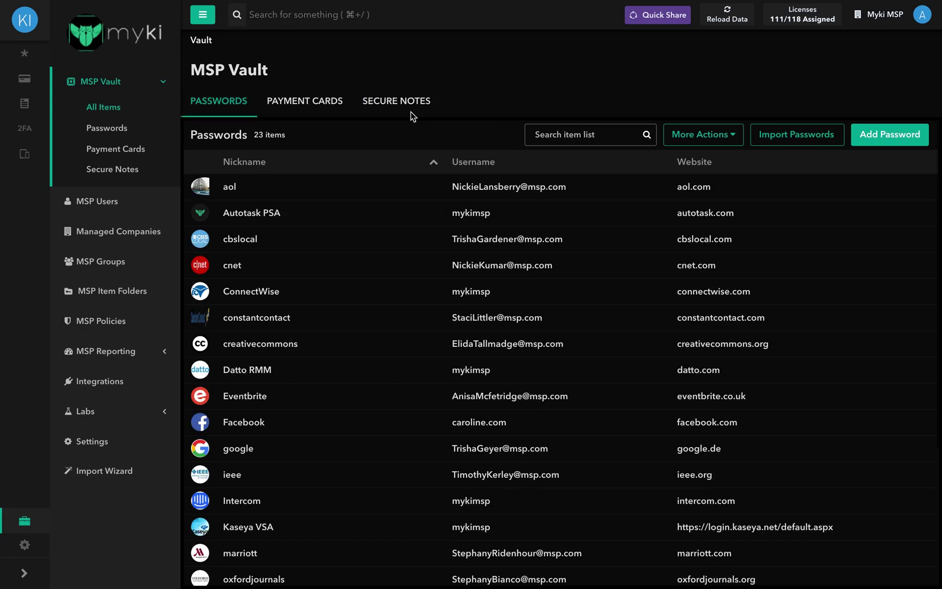
- View the 24-user MSP Users list, then the Managed Companies page with 8 companies
{"action": "left_click", "coordinate": [106, 201]}
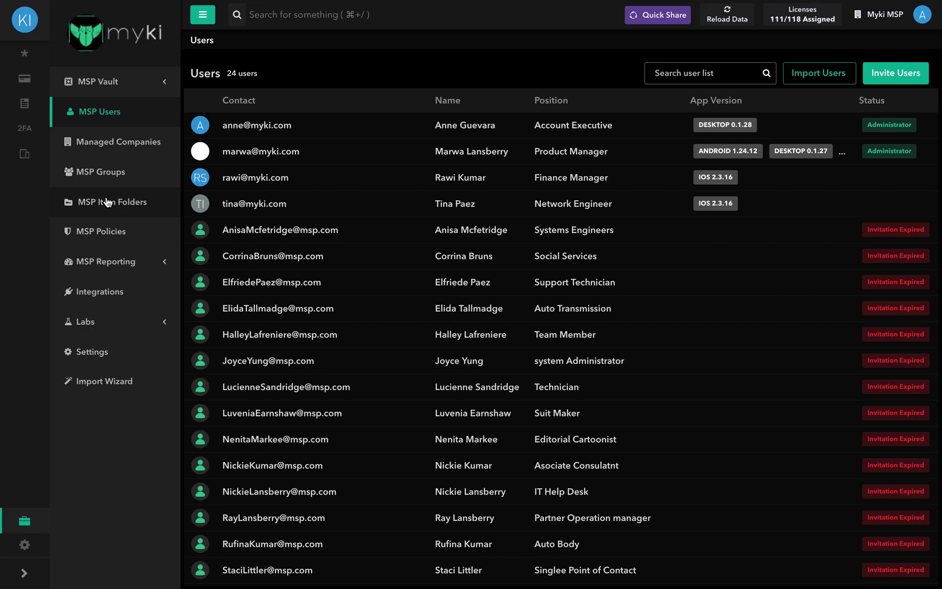
{"action": "mouse_move", "coordinate": [288, 129]}
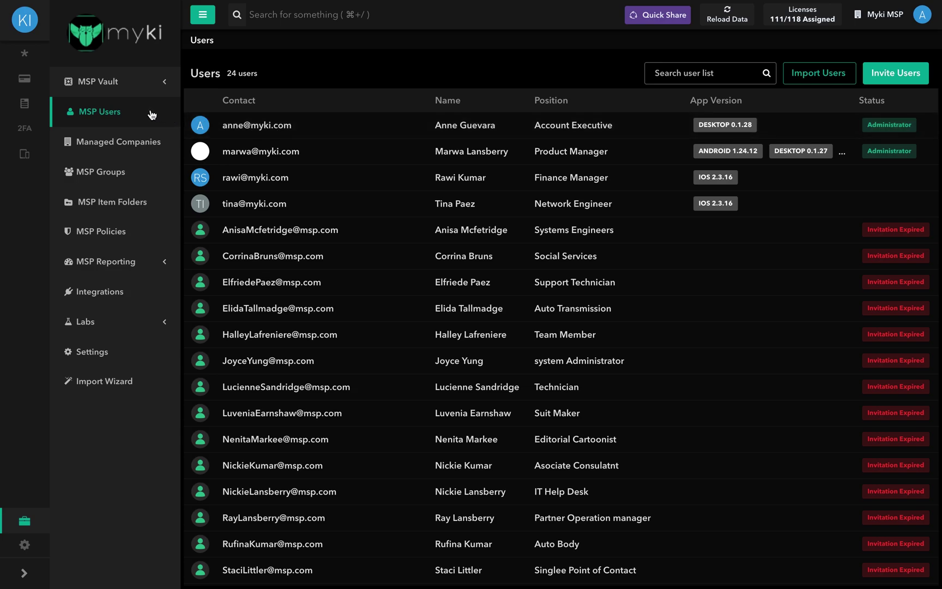
{"action": "left_click", "coordinate": [140, 145]}
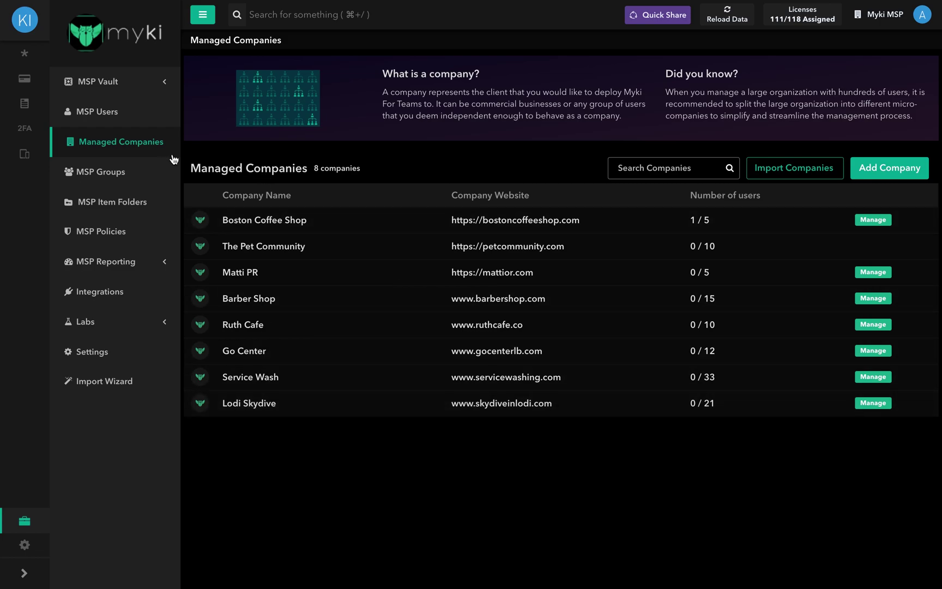
- Check MSP Groups and the Marketing Team's details, then go to MSP Item Folders
{"action": "left_click", "coordinate": [134, 173]}
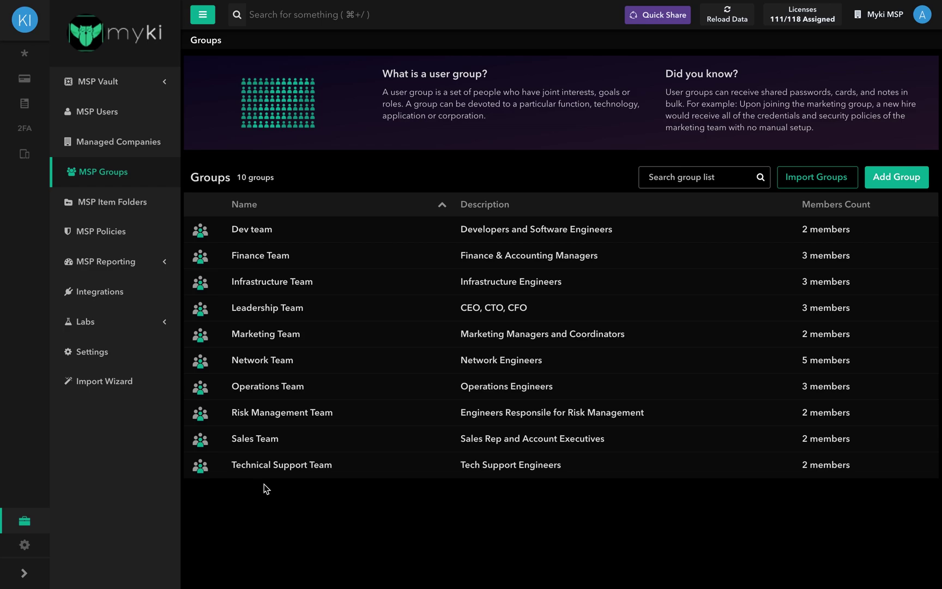
{"action": "left_click", "coordinate": [253, 341]}
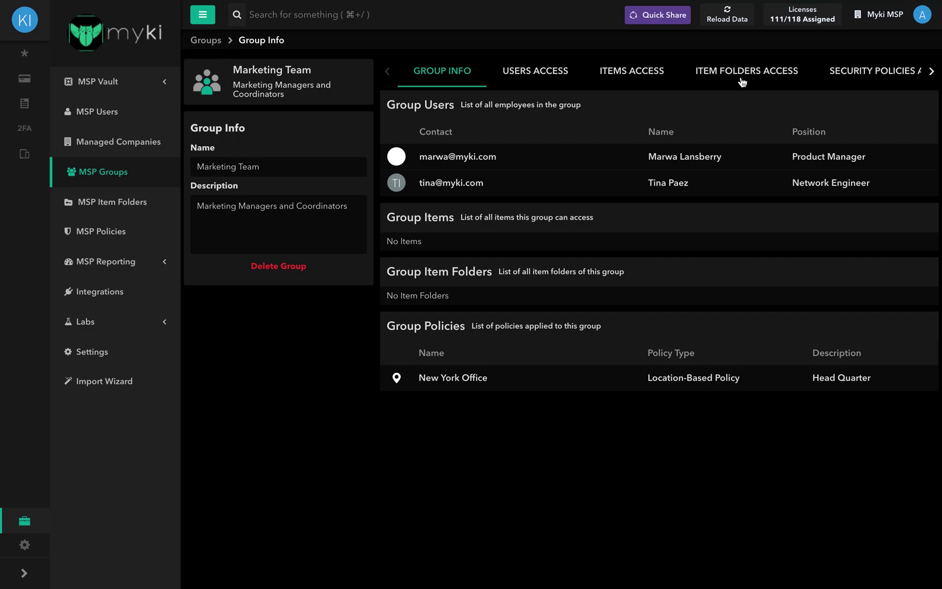
{"action": "left_click", "coordinate": [215, 40]}
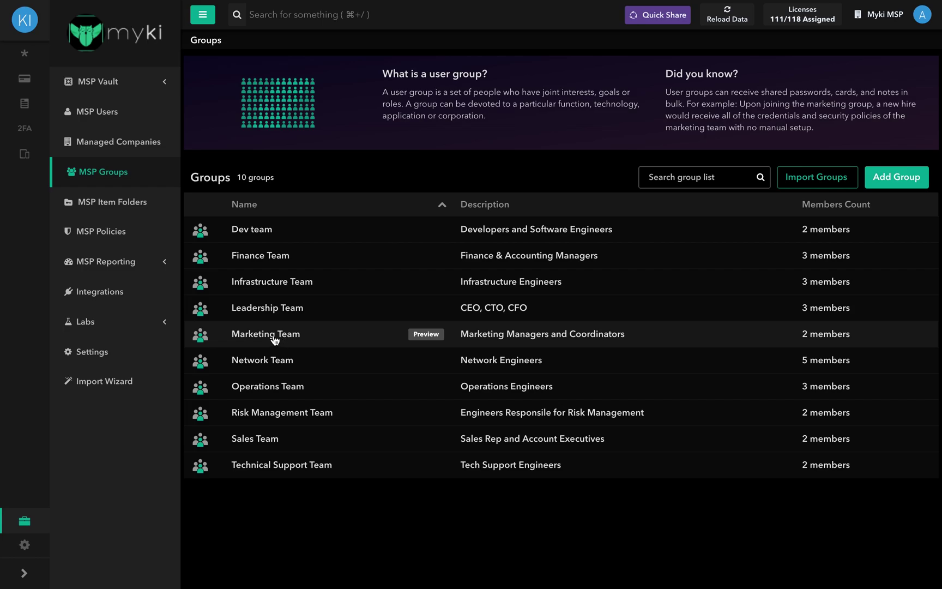
{"action": "left_click", "coordinate": [131, 204]}
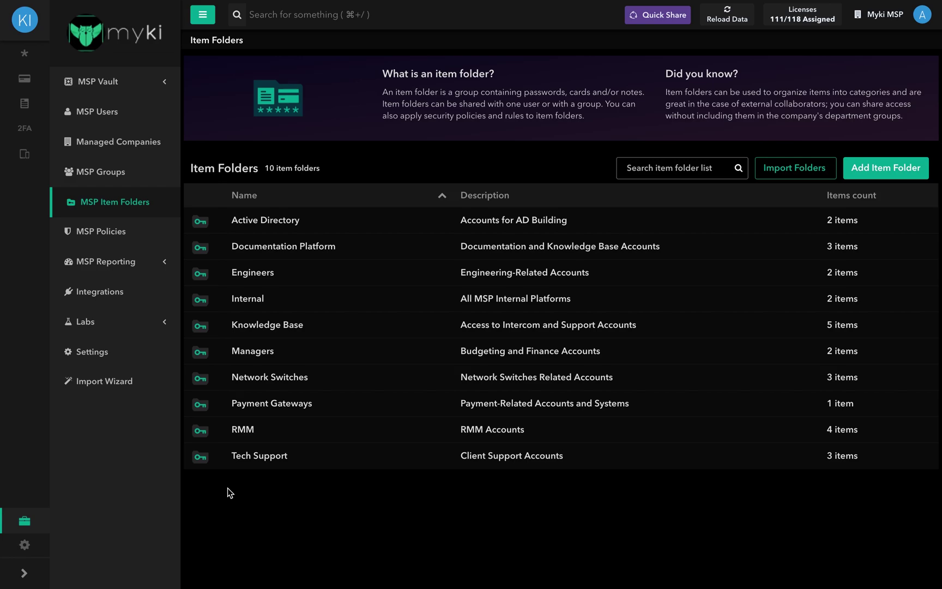
- Browse Security Policies and the Add Policy types, visit the Real-time Dashboard, and return
{"action": "left_click", "coordinate": [133, 233]}
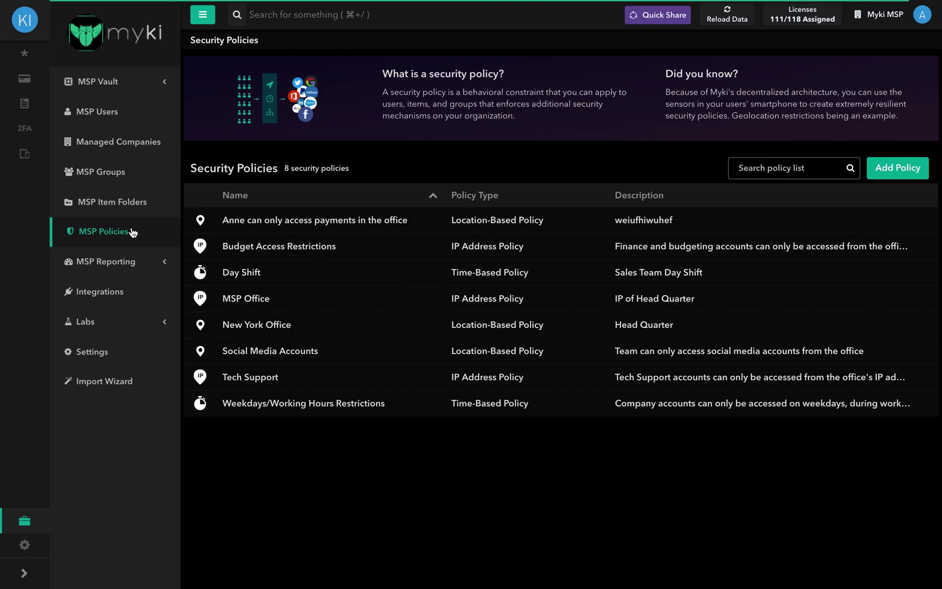
{"action": "left_click", "coordinate": [896, 171]}
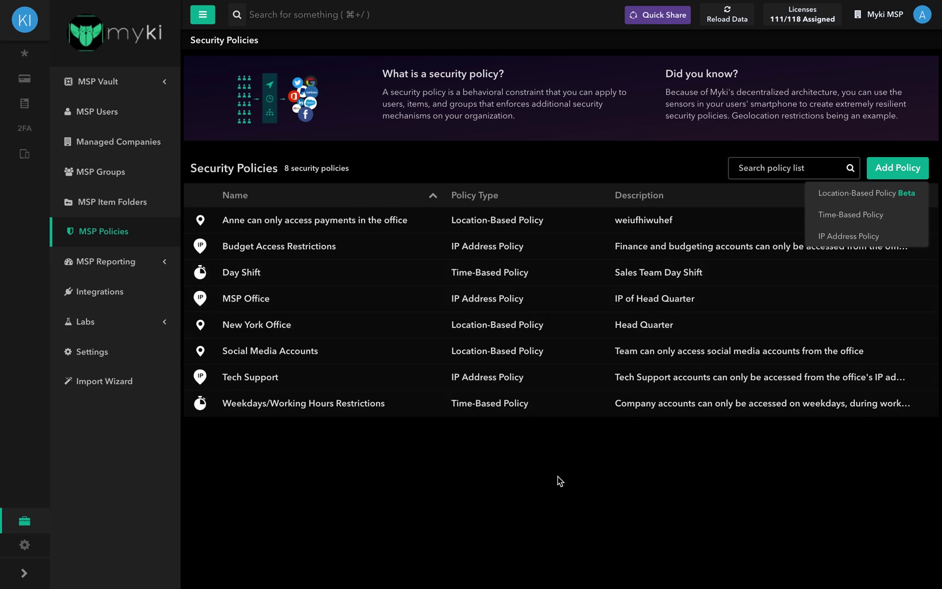
{"action": "left_click", "coordinate": [114, 260]}
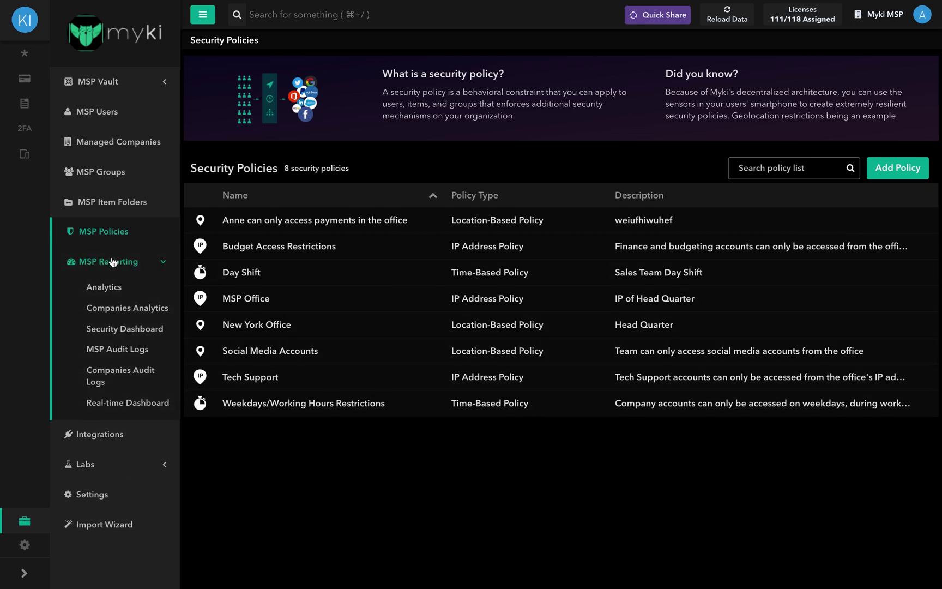
{"action": "left_click", "coordinate": [114, 402]}
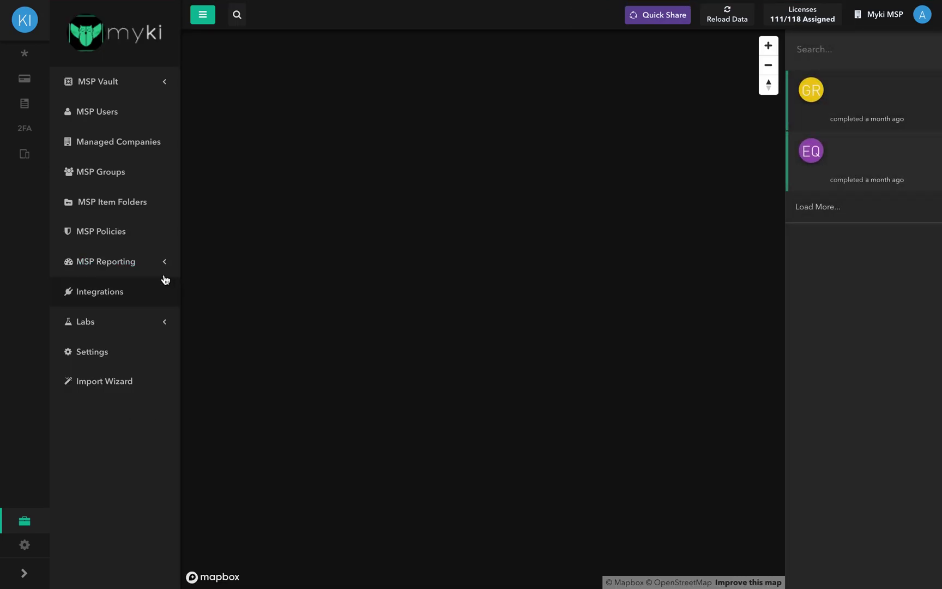
{"action": "left_click", "coordinate": [120, 262]}
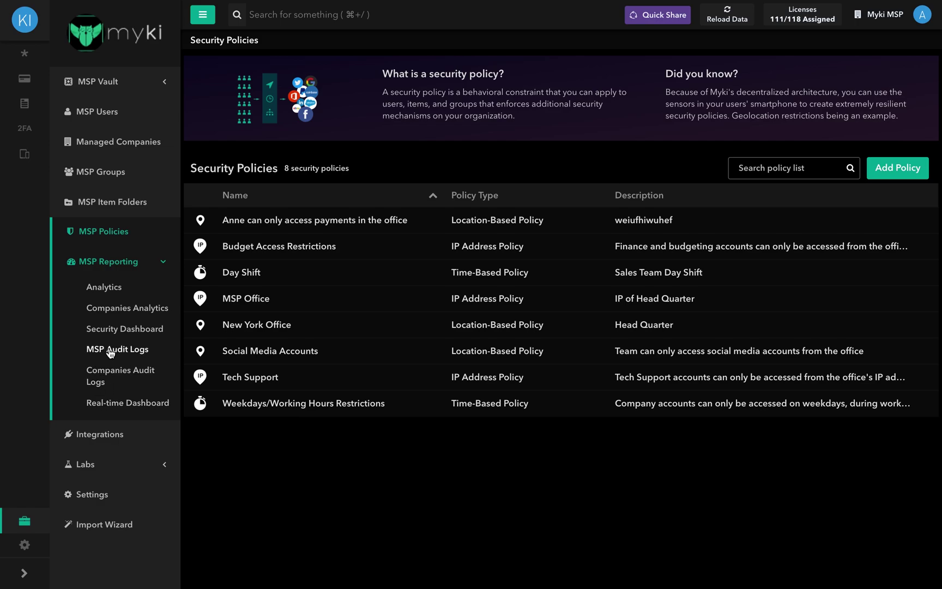
- Inspect the Pulseway PSA, Auvik and IT Glue integration settings on the Integrations page
{"action": "left_click", "coordinate": [86, 434]}
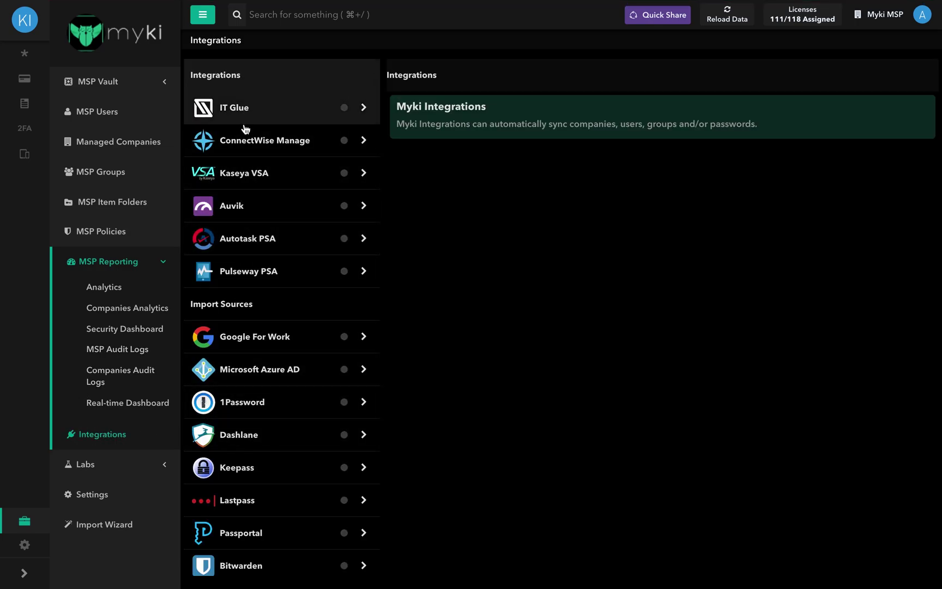
{"action": "left_click", "coordinate": [242, 266]}
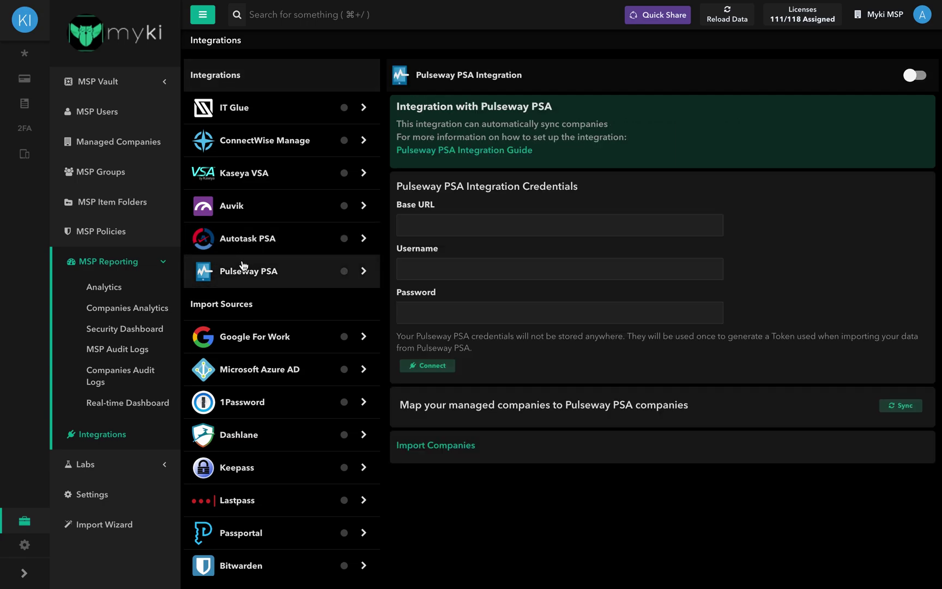
{"action": "left_click", "coordinate": [244, 204]}
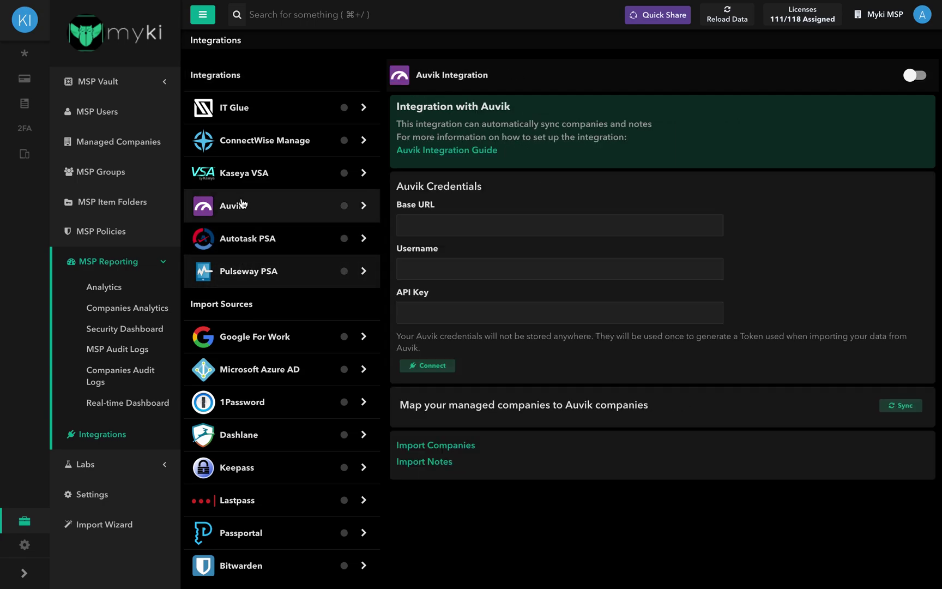
{"action": "left_click", "coordinate": [254, 111]}
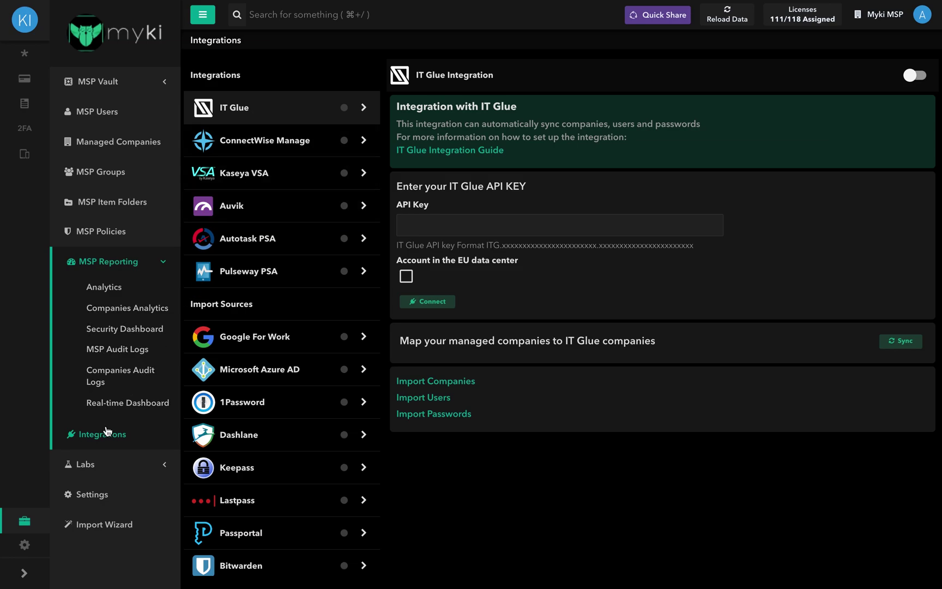
{"action": "left_click", "coordinate": [88, 464]}
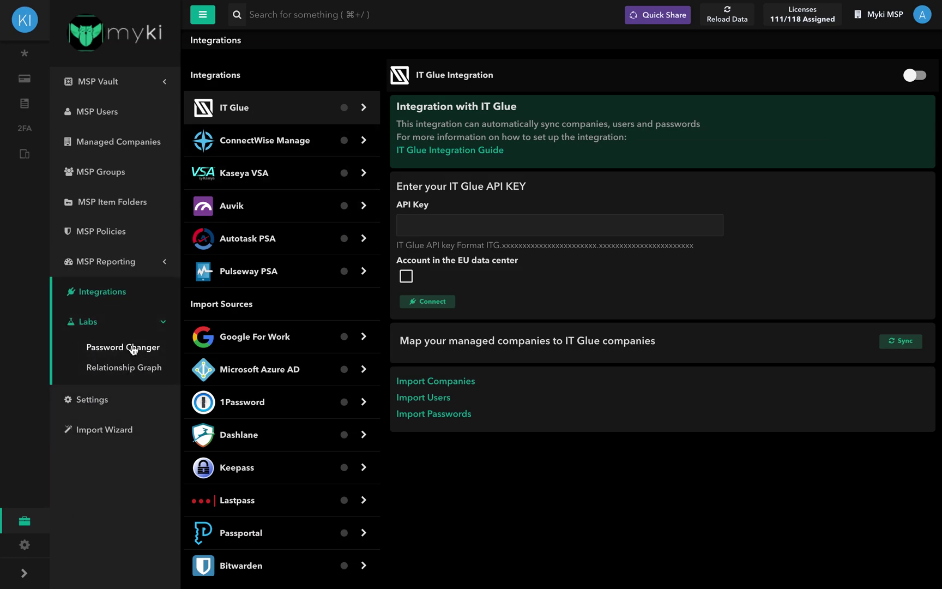
- Drag the Finance Team node in the Relationship Graph, then go to portal Settings
{"action": "left_click", "coordinate": [127, 369]}
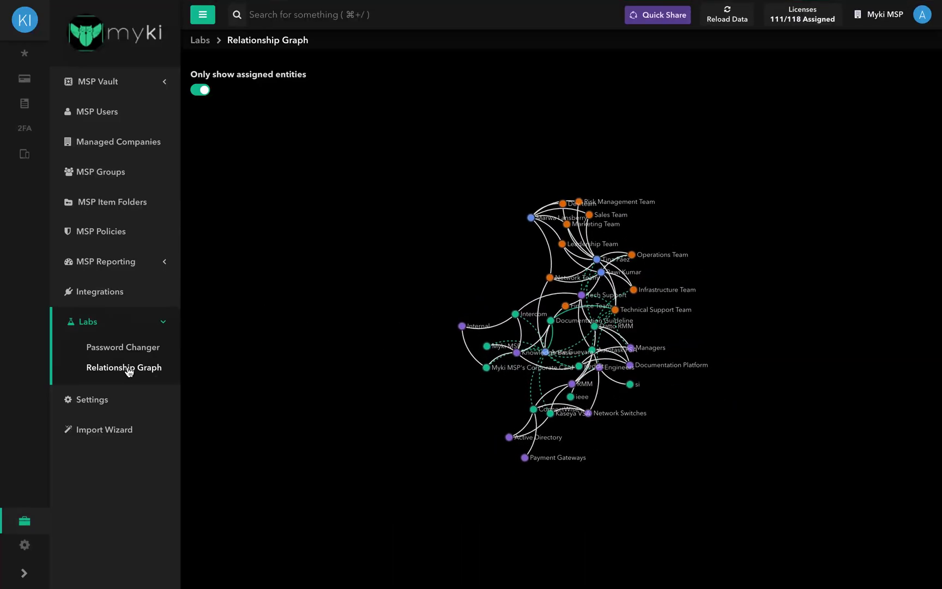
{"action": "left_click_drag", "start_coordinate": [539, 305], "coordinate": [755, 107]}
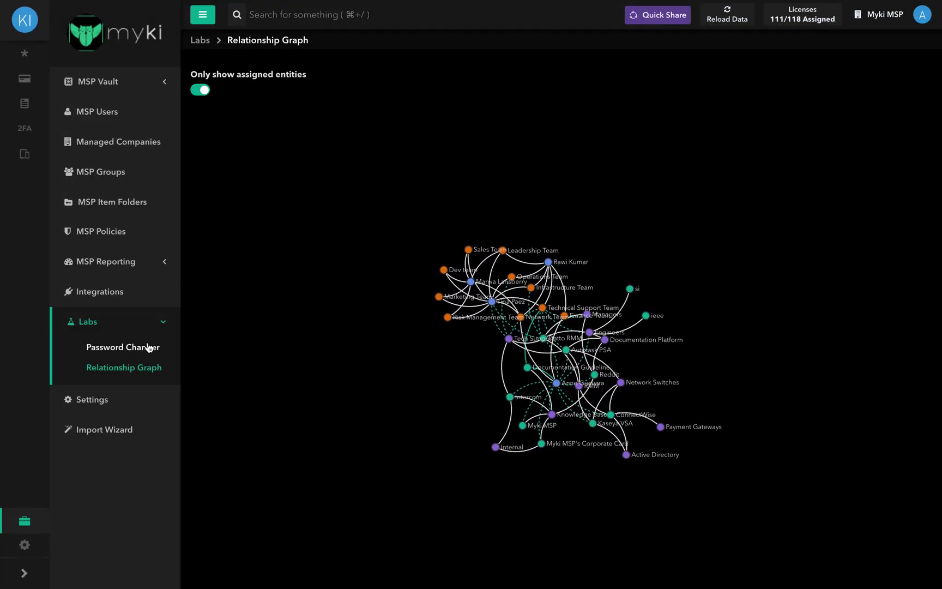
{"action": "left_click", "coordinate": [92, 402]}
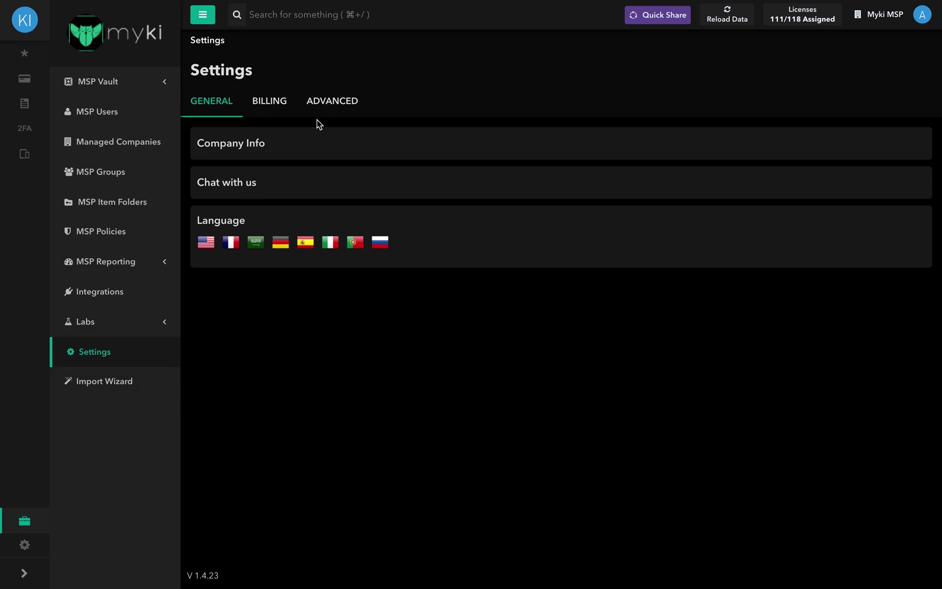
- Review the Billing and Advanced settings tabs, then launch the Import Wizard
{"action": "left_click", "coordinate": [268, 103]}
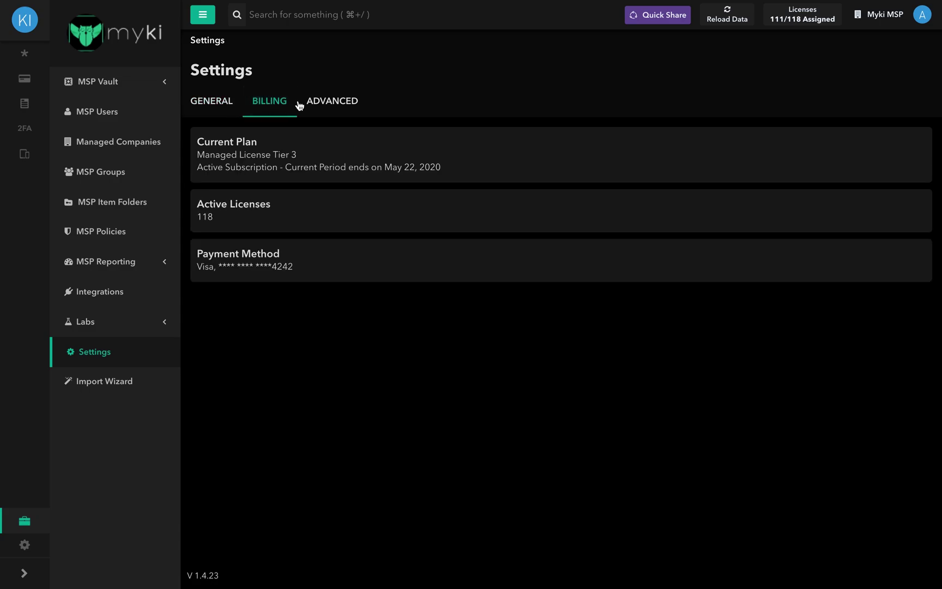
{"action": "left_click", "coordinate": [331, 103]}
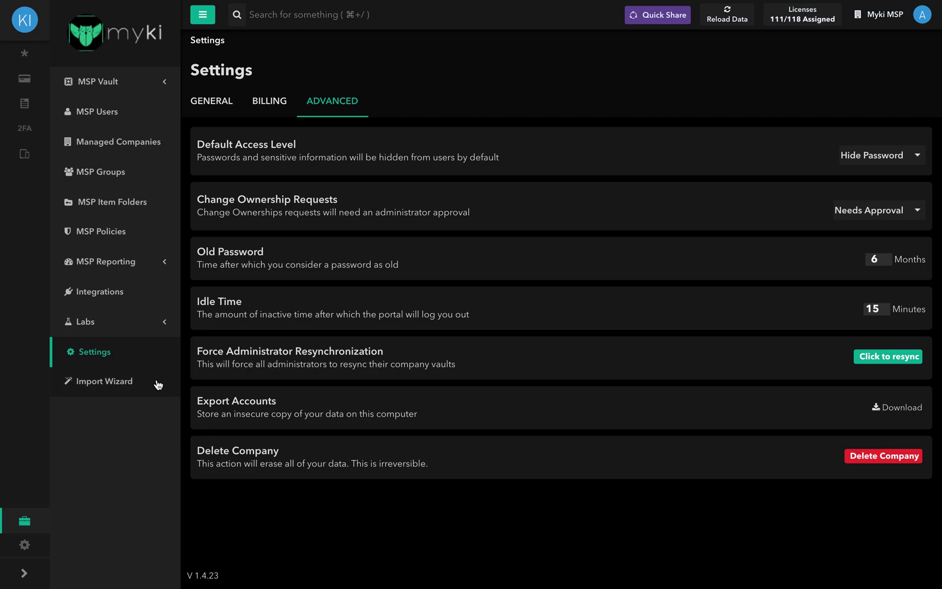
{"action": "left_click", "coordinate": [114, 382]}
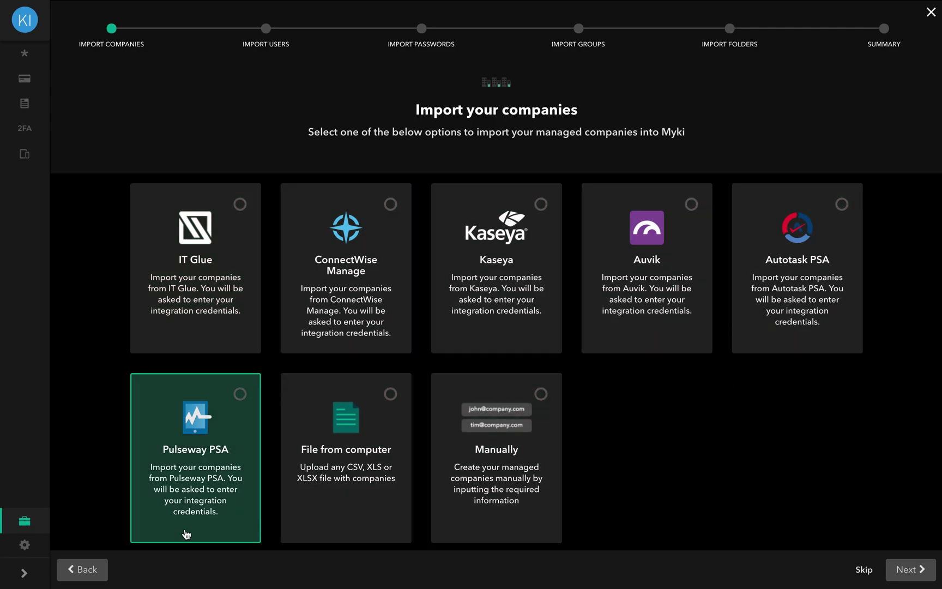
- Exit the Import Wizard back to the Settings Advanced tab
{"action": "left_click", "coordinate": [90, 567]}
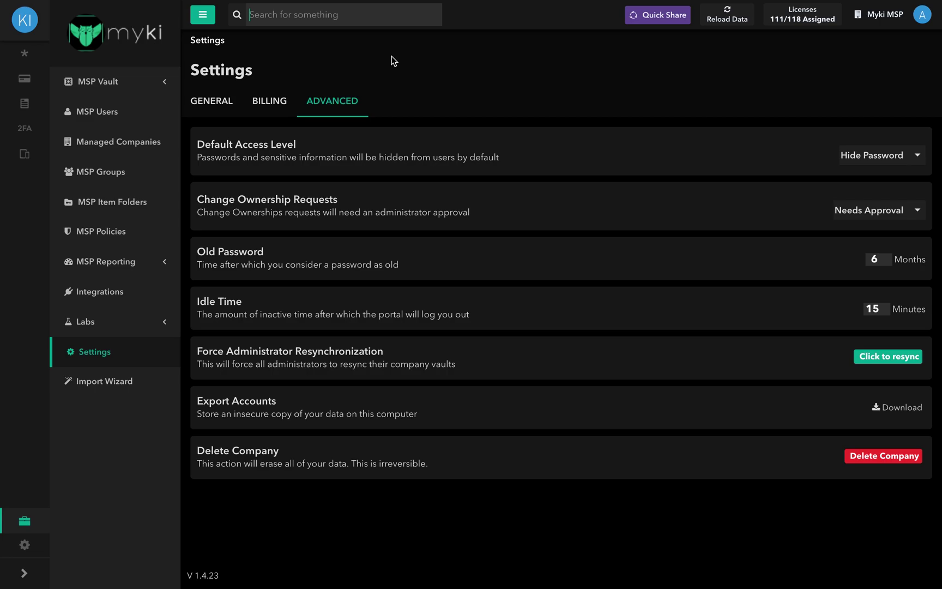
- Enter the slash command '/ass' in the top search bar, then dismiss the command suggestions
{"action": "left_click", "coordinate": [292, 21]}
{"action": "type", "text": "/"}
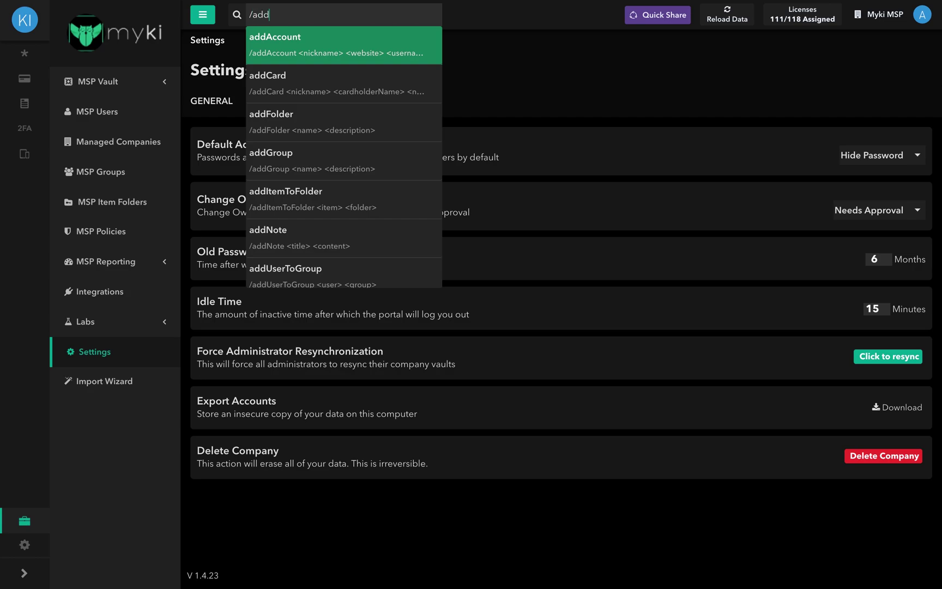
{"action": "type", "text": "assign"}
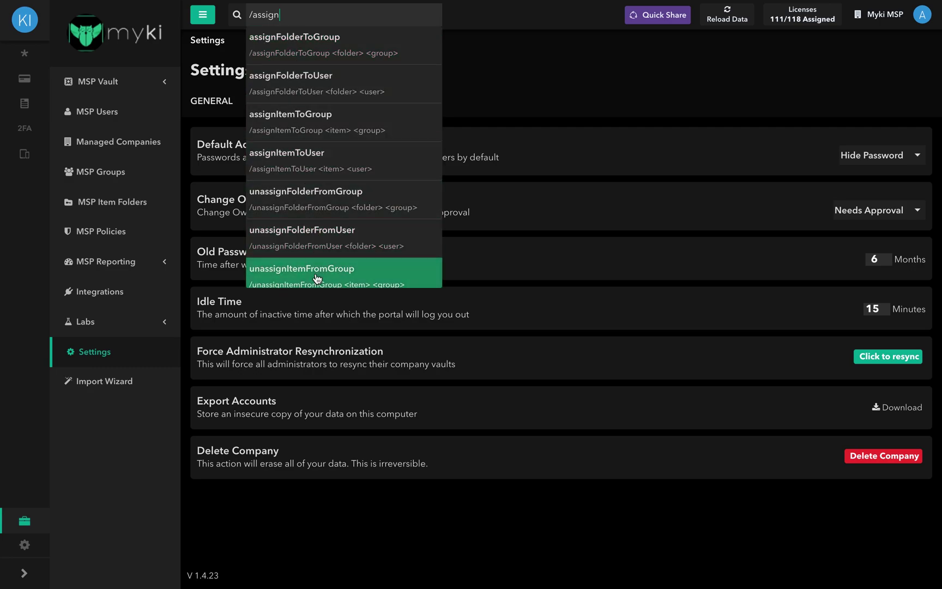
{"action": "left_click", "coordinate": [522, 110]}
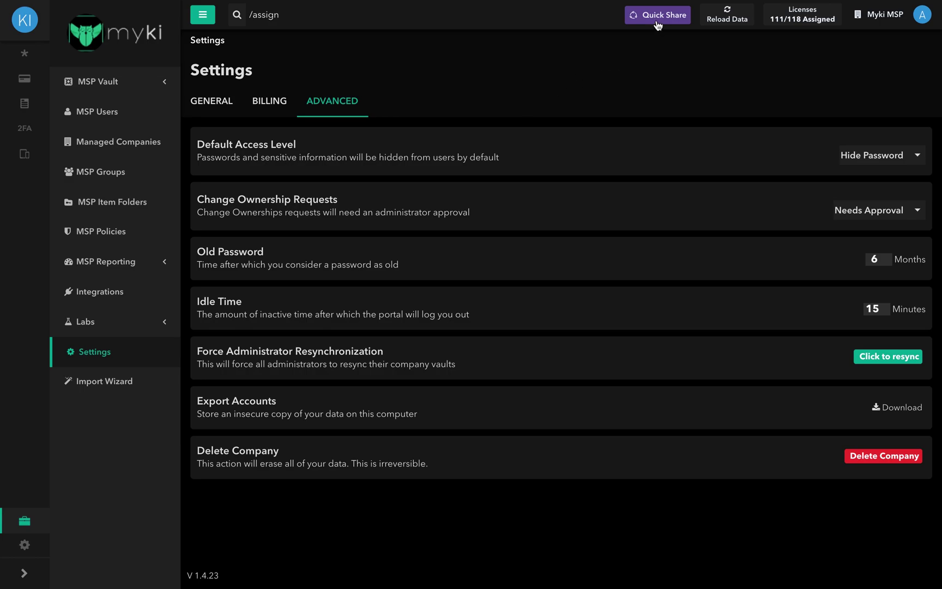
{"action": "left_click", "coordinate": [657, 17]}
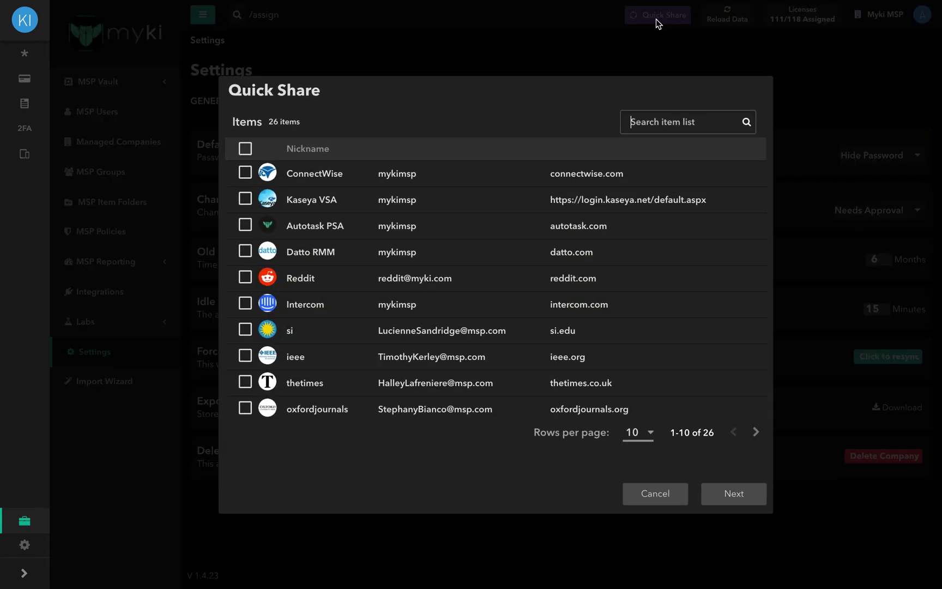
{"action": "left_click", "coordinate": [245, 200]}
{"action": "left_click", "coordinate": [743, 502]}
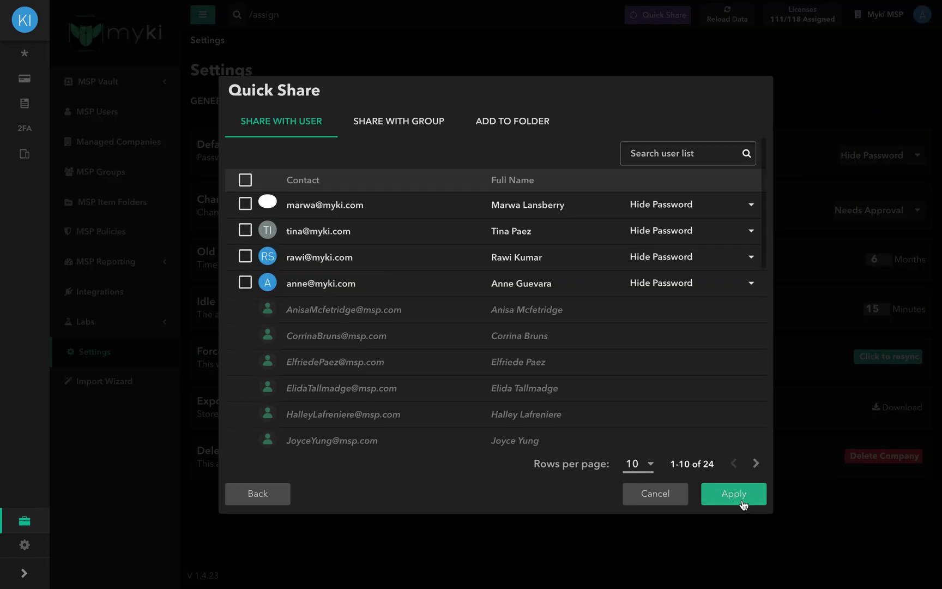
{"action": "left_click", "coordinate": [640, 491]}
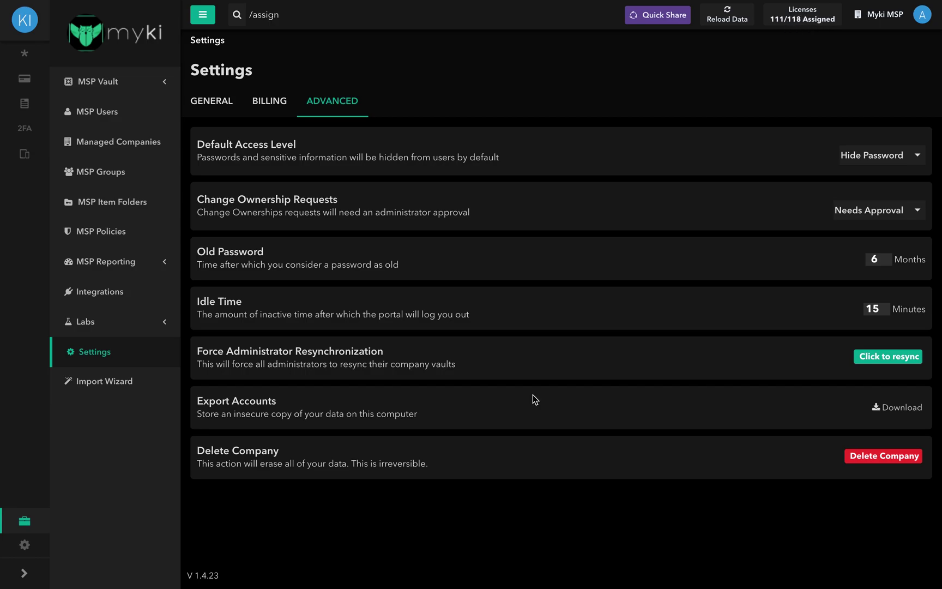
{"action": "left_click", "coordinate": [882, 21]}
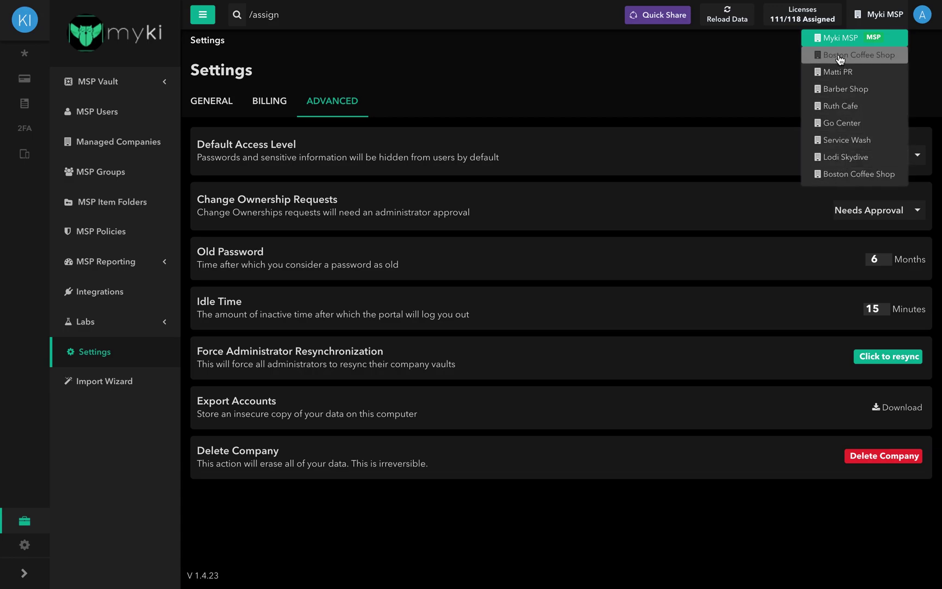
{"action": "left_click", "coordinate": [874, 19]}
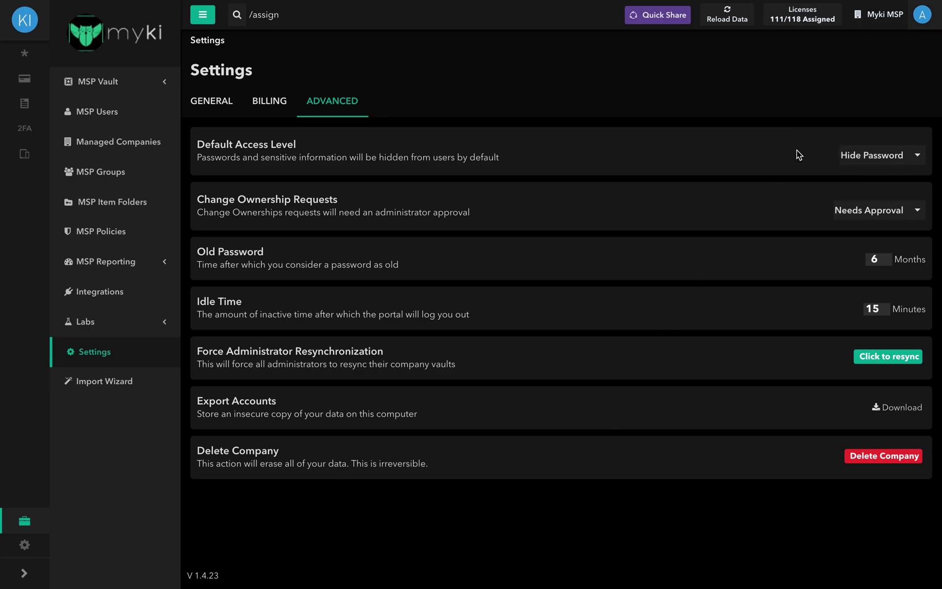
{"action": "left_click", "coordinate": [922, 27]}
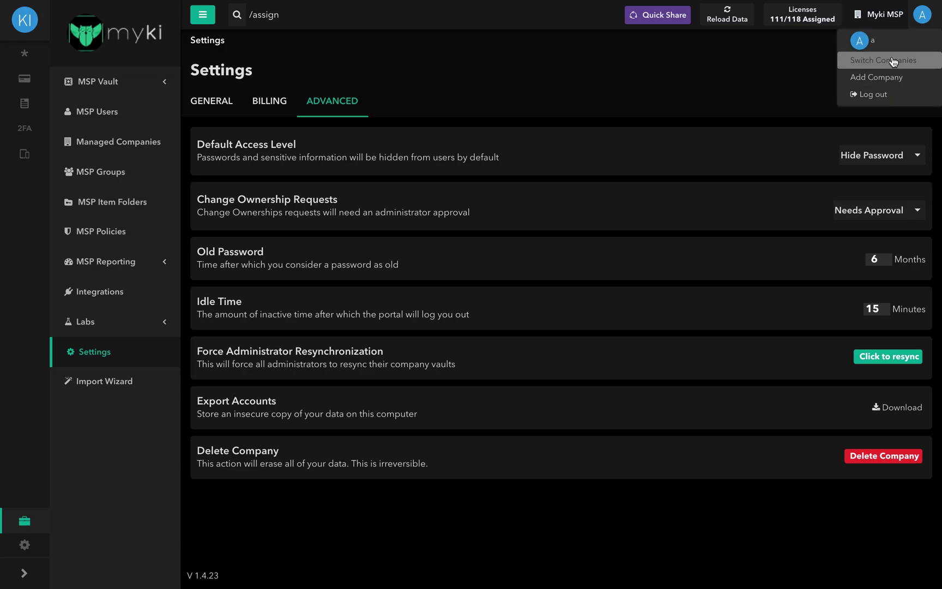
{"action": "left_click", "coordinate": [922, 21]}
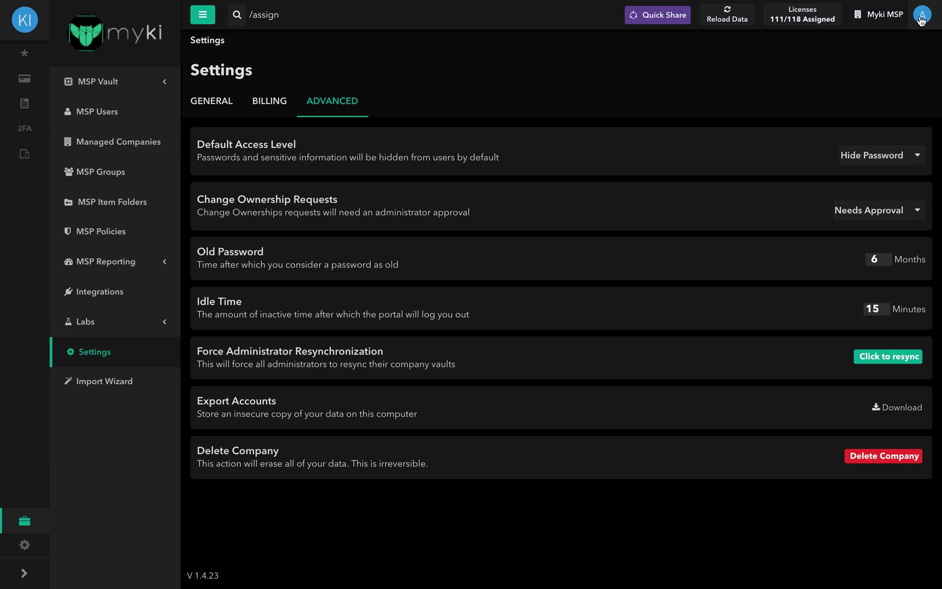